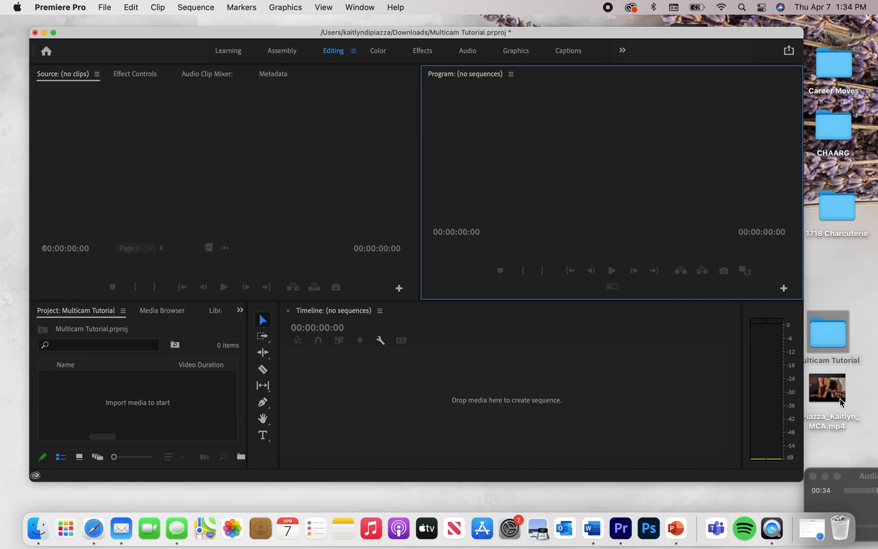
{"action": "left_click", "coordinate": [841, 402]}
{"action": "double_click", "coordinate": [841, 403]}
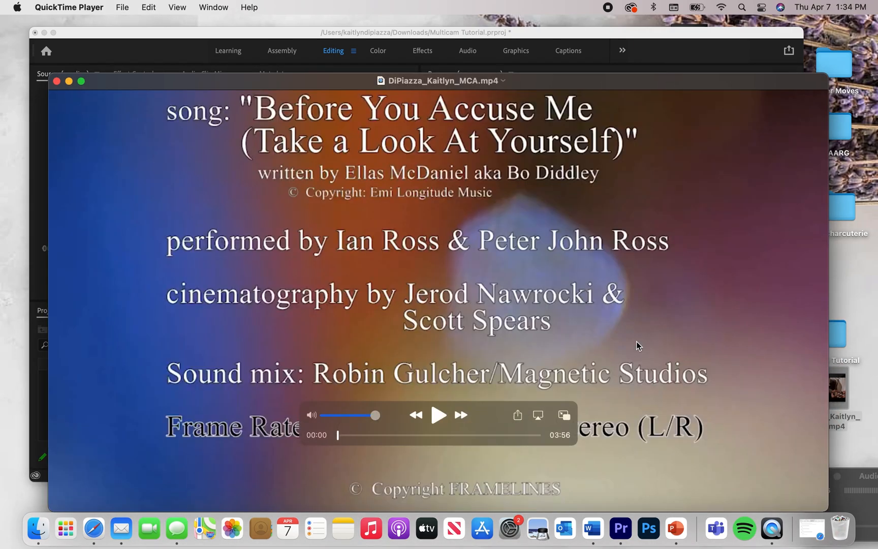
{"action": "left_click_drag", "start_coordinate": [563, 65], "coordinate": [564, 33]}
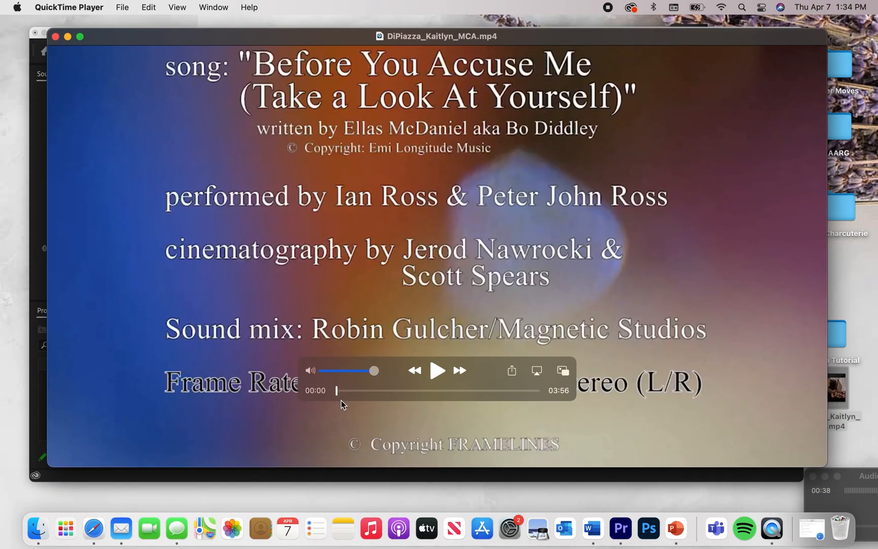
{"action": "left_click", "coordinate": [339, 390]}
{"action": "left_click_drag", "start_coordinate": [339, 389], "coordinate": [381, 391]}
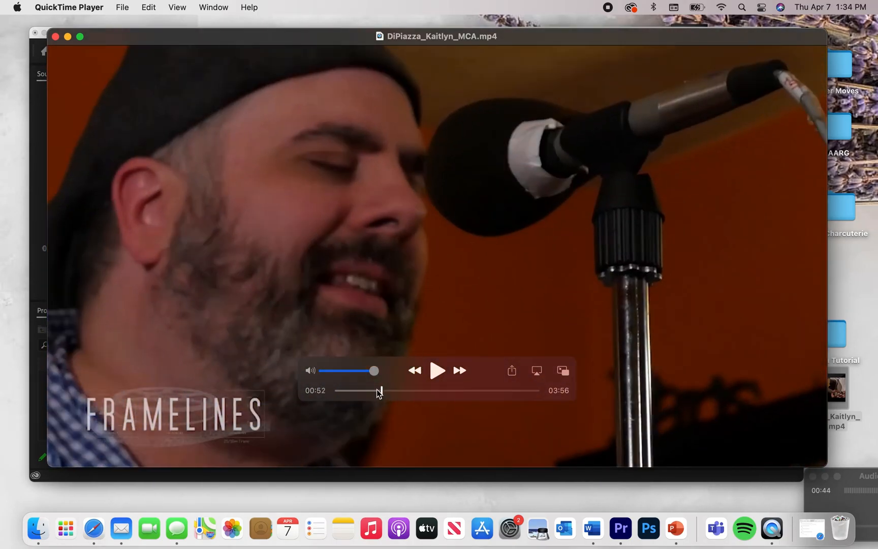
{"action": "left_click", "coordinate": [437, 371]}
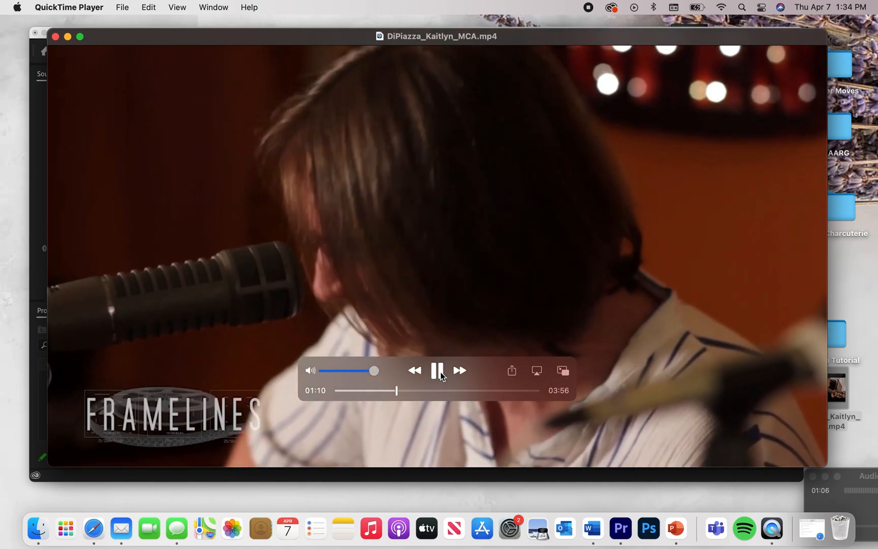
{"action": "left_click", "coordinate": [438, 371]}
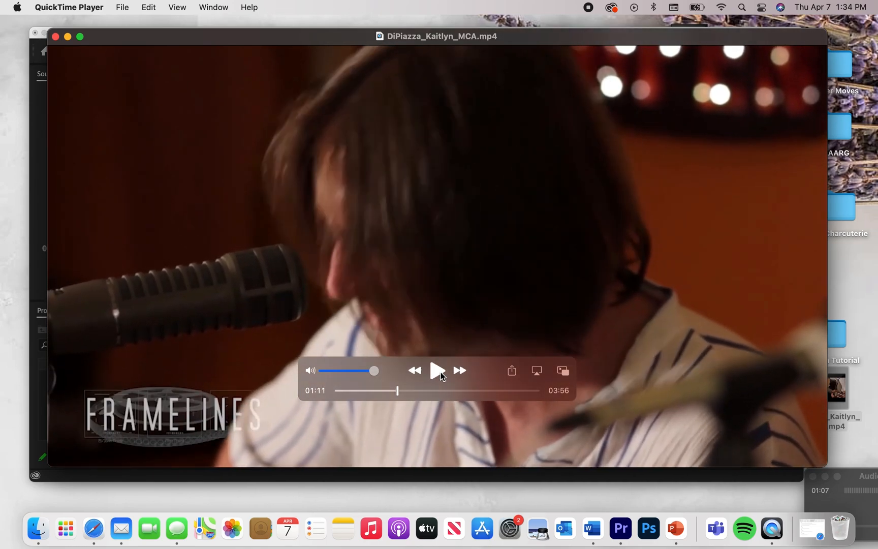
{"action": "left_click", "coordinate": [55, 36]}
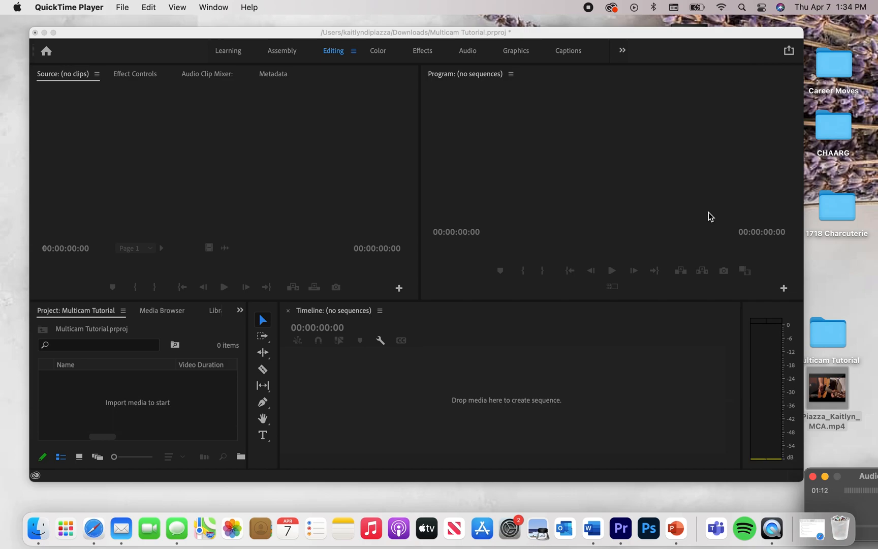
Import all three BYAM cam clips from the Multicam Tutorial folder into the project.
{"action": "left_click", "coordinate": [826, 339]}
{"action": "double_click", "coordinate": [827, 339]}
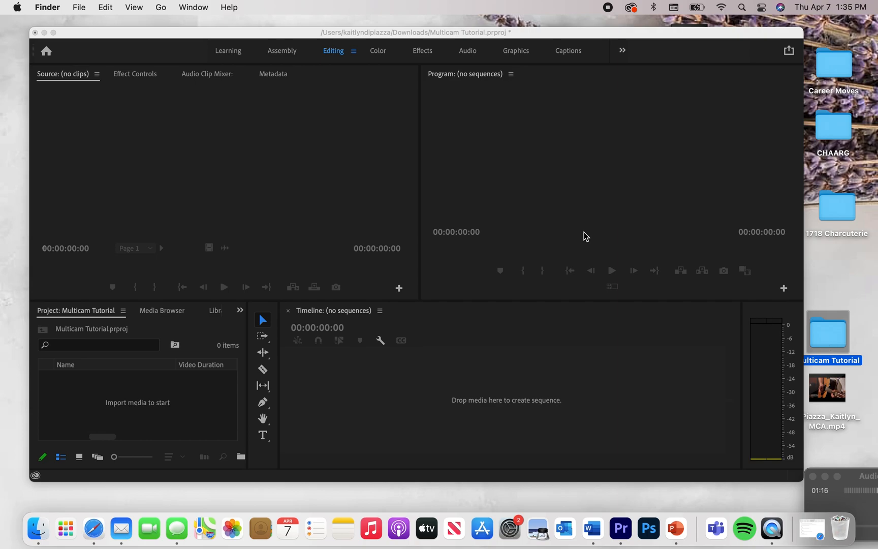
{"action": "left_click", "coordinate": [437, 153]}
{"action": "key", "text": "super+a"}
{"action": "left_click_drag", "start_coordinate": [372, 164], "coordinate": [93, 414]}
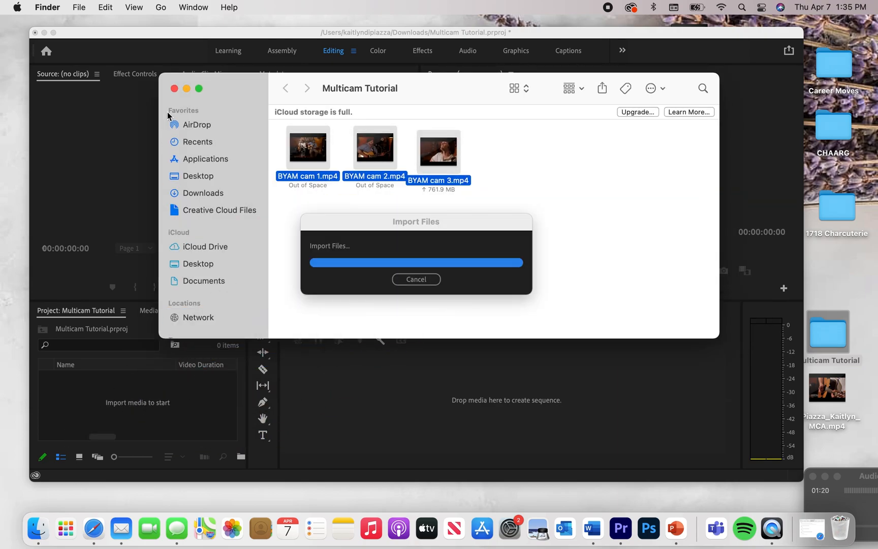
{"action": "key", "text": "super+w"}
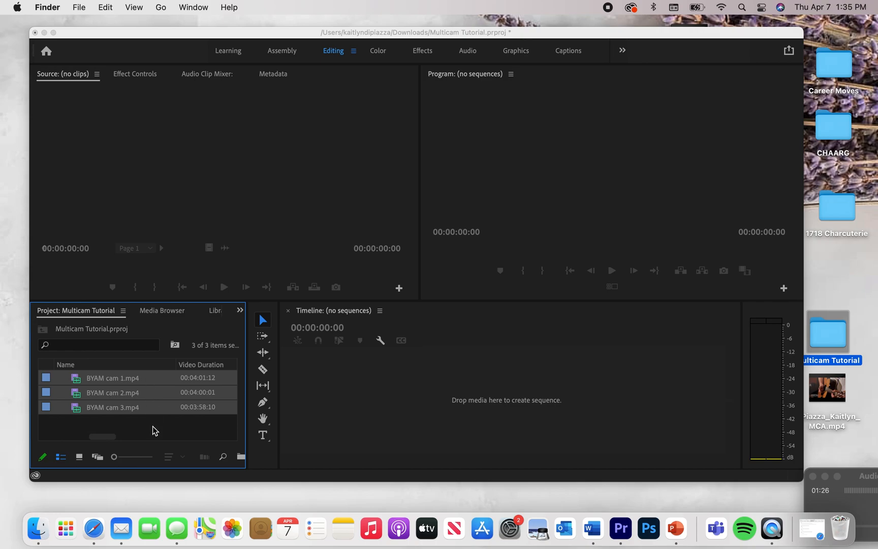
Create a multi-camera source sequence from the three clips with audio sequence settings set to Camera 1.
{"action": "left_click", "coordinate": [161, 404]}
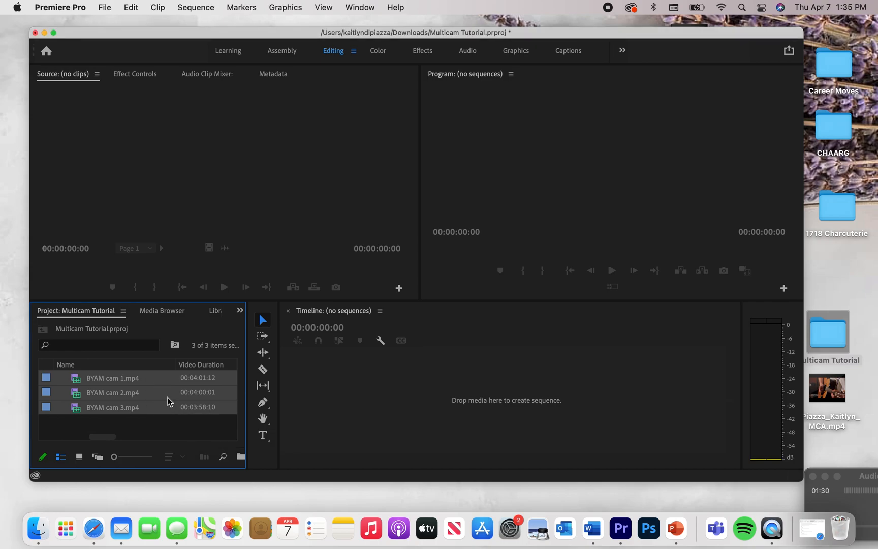
{"action": "right_click", "coordinate": [167, 402]}
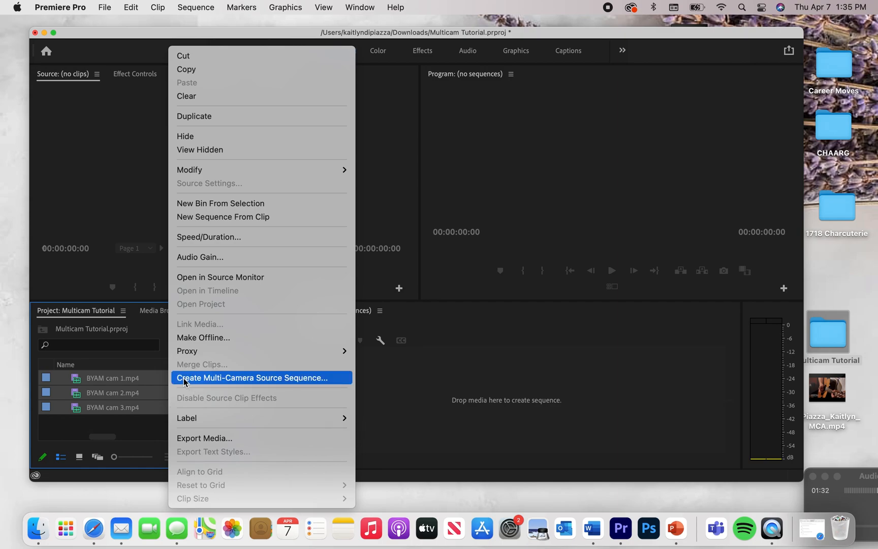
{"action": "left_click", "coordinate": [286, 378]}
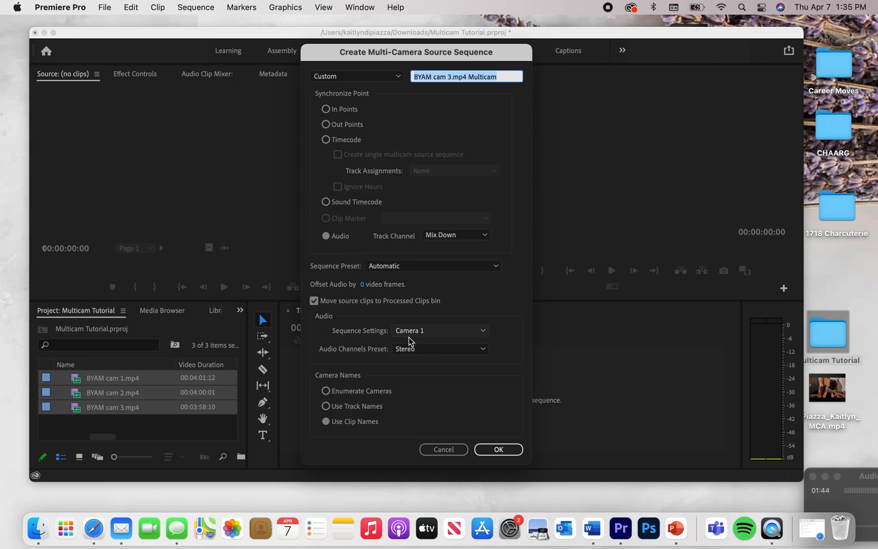
{"action": "left_click", "coordinate": [431, 329]}
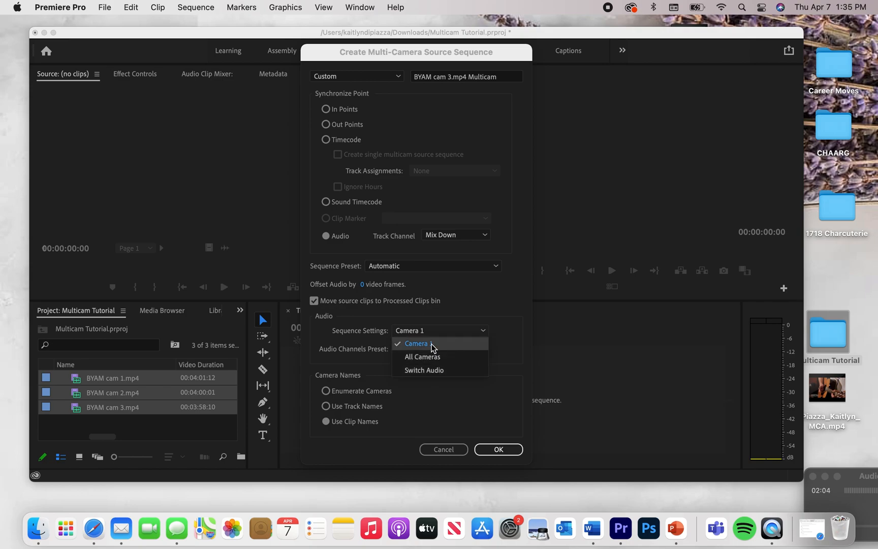
{"action": "left_click", "coordinate": [419, 344]}
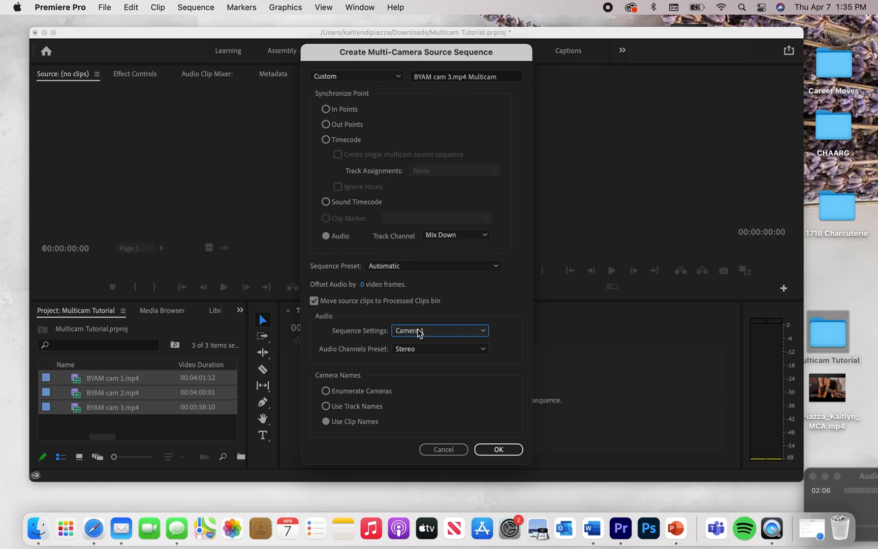
{"action": "left_click", "coordinate": [498, 450]}
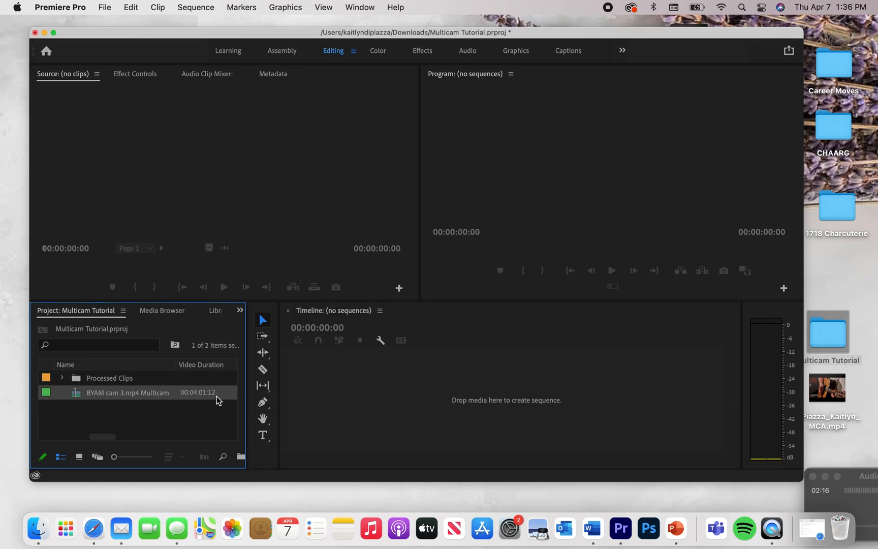
Create a timeline sequence from the BYAM cam 3.mp4 Multicam clip.
{"action": "left_click_drag", "start_coordinate": [217, 395], "coordinate": [398, 395]}
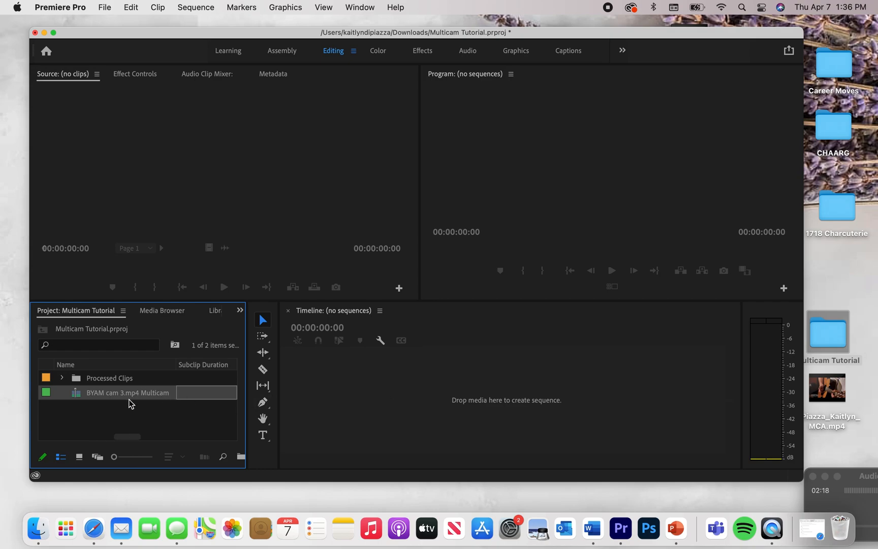
{"action": "left_click_drag", "start_coordinate": [90, 398], "coordinate": [354, 401]}
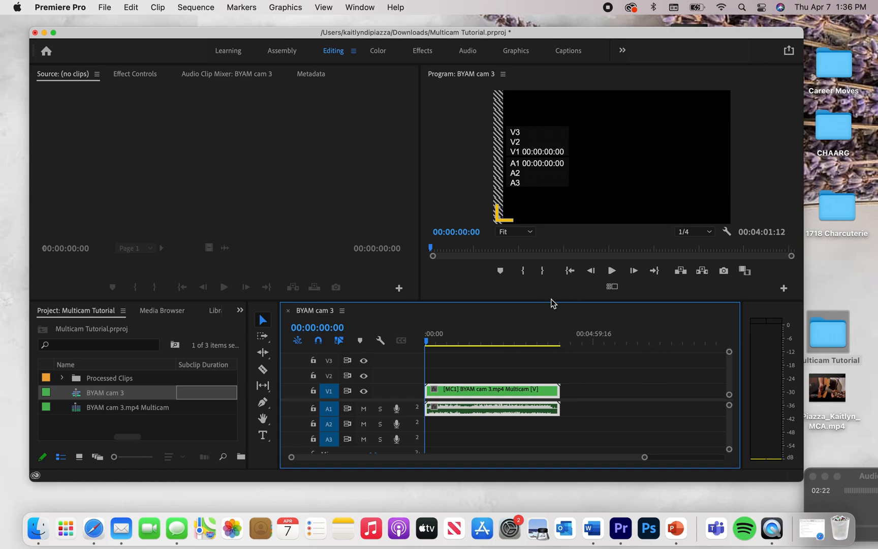
{"action": "left_click", "coordinate": [427, 343]}
{"action": "left_click_drag", "start_coordinate": [428, 344], "coordinate": [435, 343]}
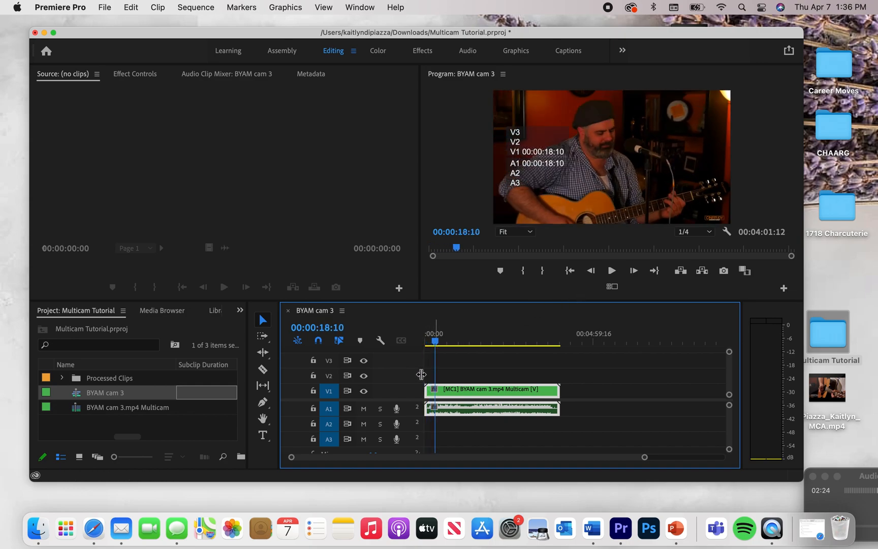
Expand the Video 1 and Audio 1 track heights and return the playhead to the start.
{"action": "double_click", "coordinate": [407, 396]}
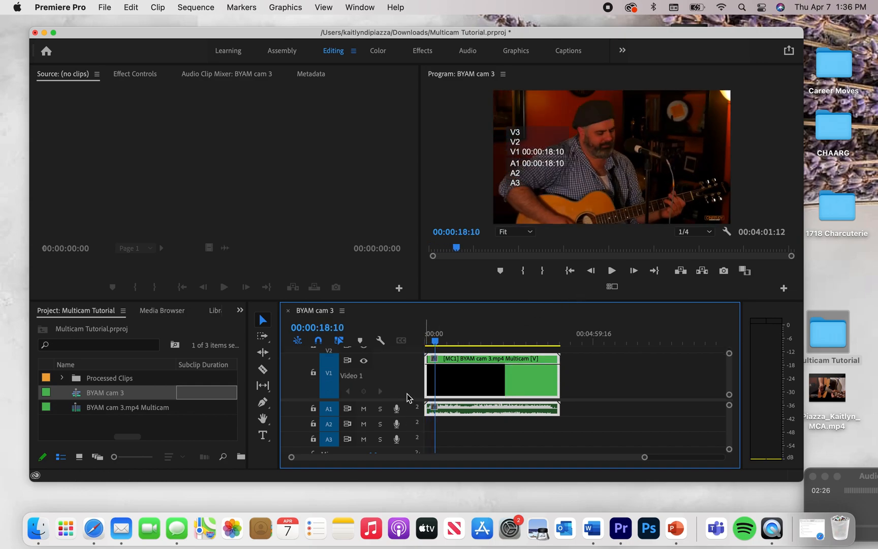
{"action": "double_click", "coordinate": [407, 414]}
{"action": "left_click_drag", "start_coordinate": [428, 343], "coordinate": [352, 358]}
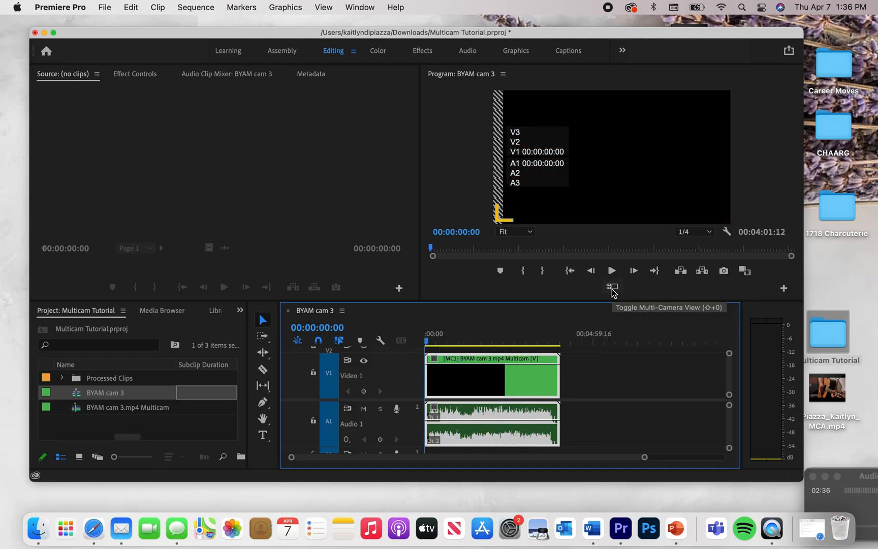
Switch the program monitor to the multi-camera view.
{"action": "left_click", "coordinate": [784, 289]}
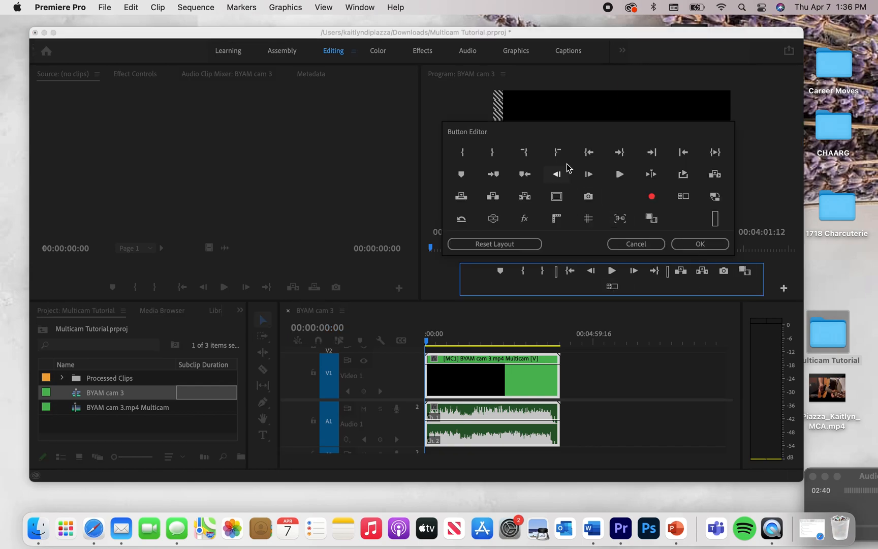
{"action": "left_click", "coordinate": [643, 243]}
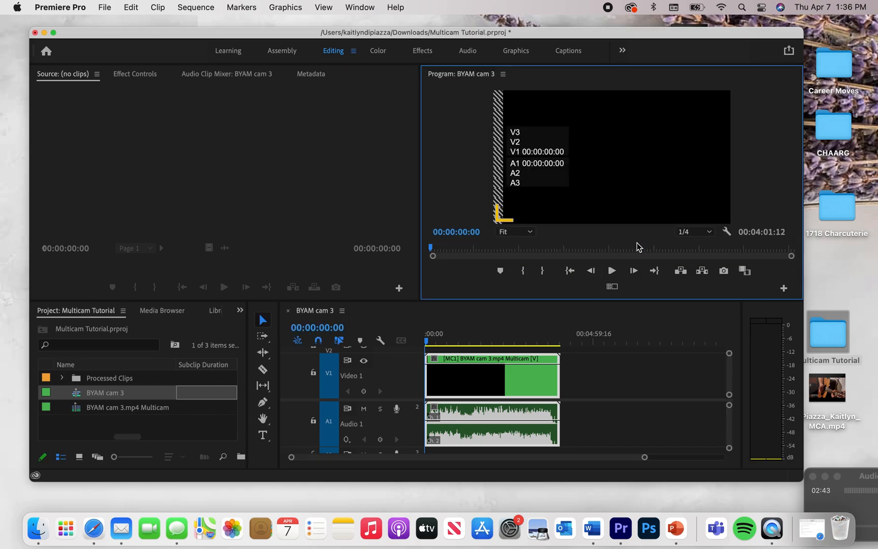
{"action": "left_click", "coordinate": [611, 288]}
Scrub through the sequence to compare the three camera angles, ending at the start.
{"action": "left_click", "coordinate": [430, 341]}
{"action": "mouse_move", "coordinate": [433, 340]}
{"action": "left_mouse_down"}
{"action": "mouse_move", "coordinate": [459, 341]}
{"action": "mouse_move", "coordinate": [418, 341]}
{"action": "left_mouse_up"}
{"action": "left_click", "coordinate": [592, 248]}
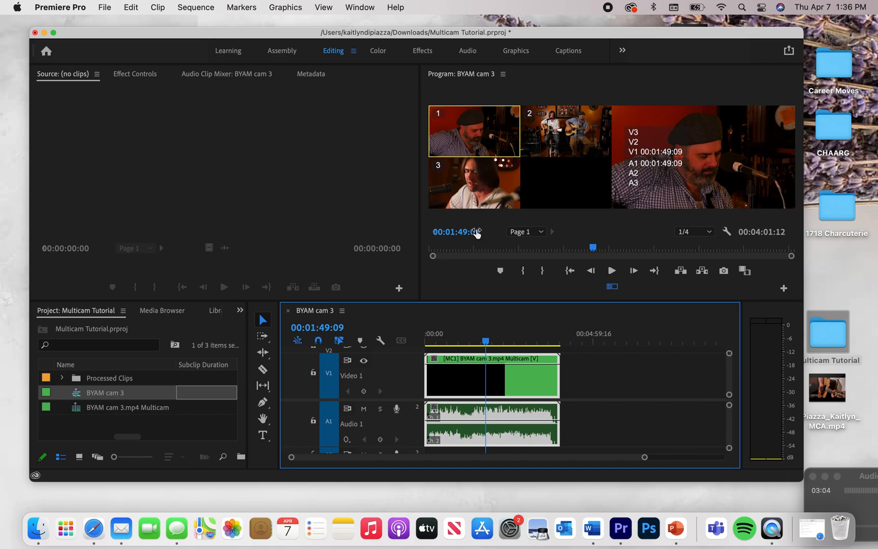
{"action": "left_click_drag", "start_coordinate": [486, 340], "coordinate": [474, 345]}
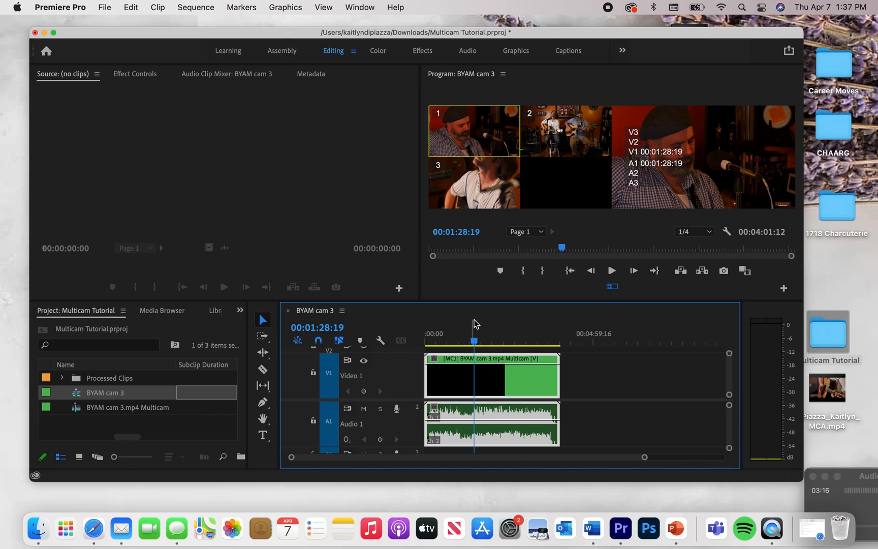
{"action": "left_click", "coordinate": [473, 339]}
{"action": "left_click_drag", "start_coordinate": [473, 338], "coordinate": [442, 340]}
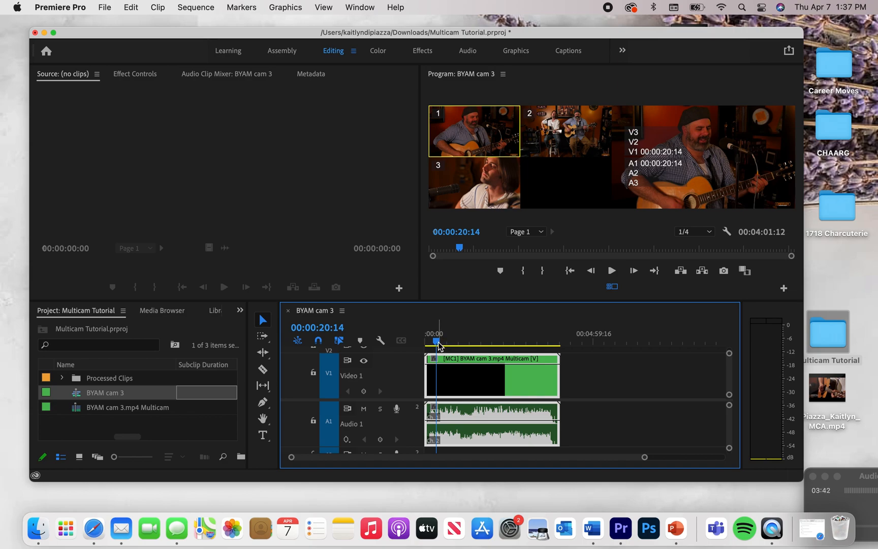
{"action": "left_click_drag", "start_coordinate": [439, 346], "coordinate": [418, 345]}
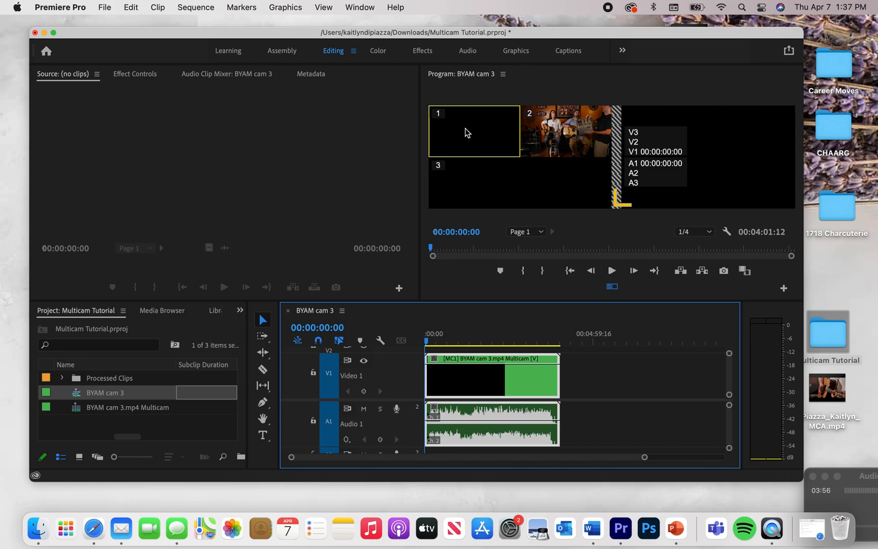
Play the sequence and switch live between camera angles 2, 3, 1, 2, 1, 2, 3, 1 and 2, then stop playback.
{"action": "left_click", "coordinate": [616, 269]}
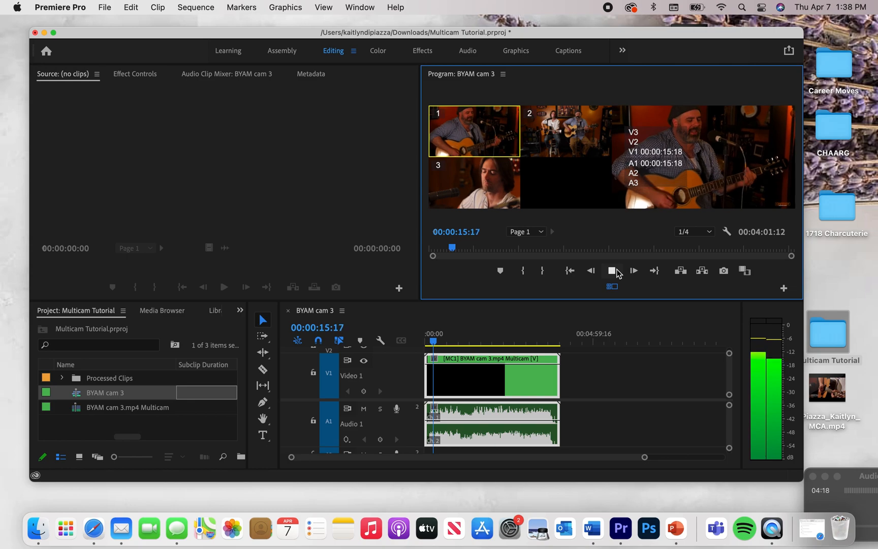
{"action": "key", "text": "2"}
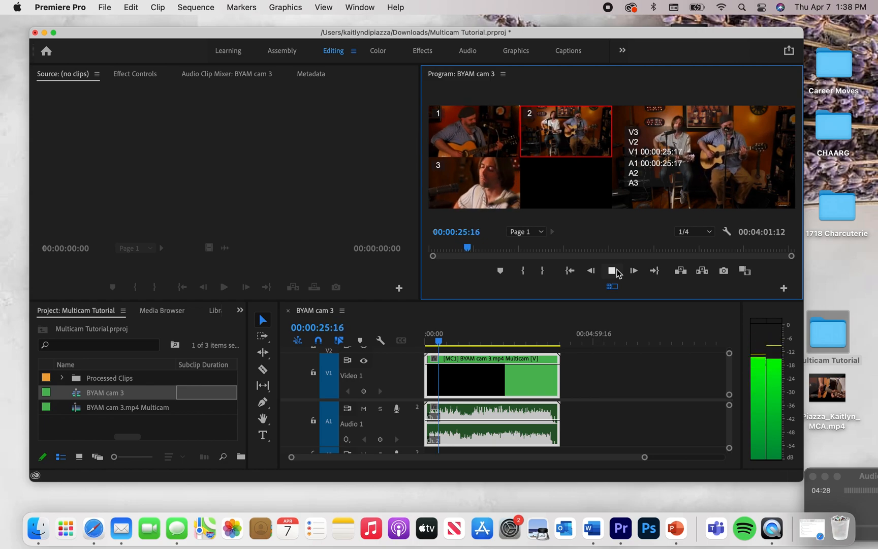
{"action": "key", "text": "3"}
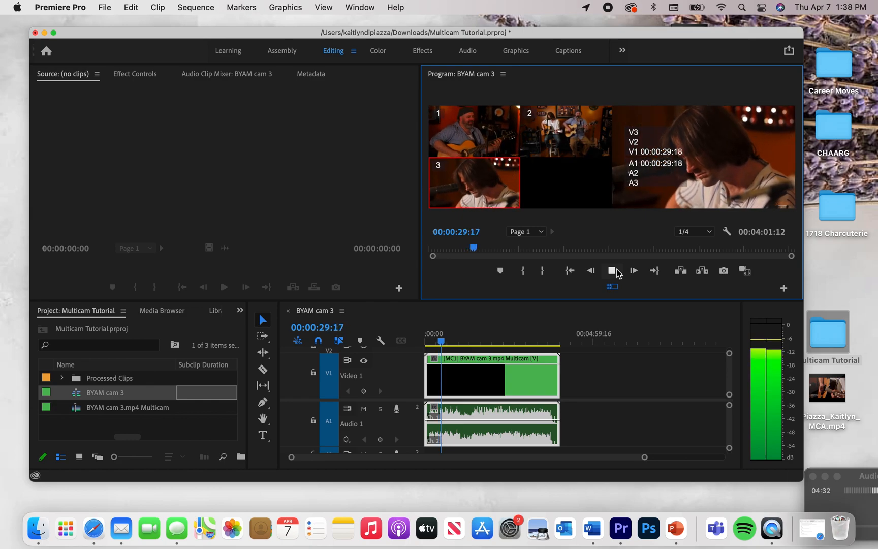
{"action": "key", "text": "1"}
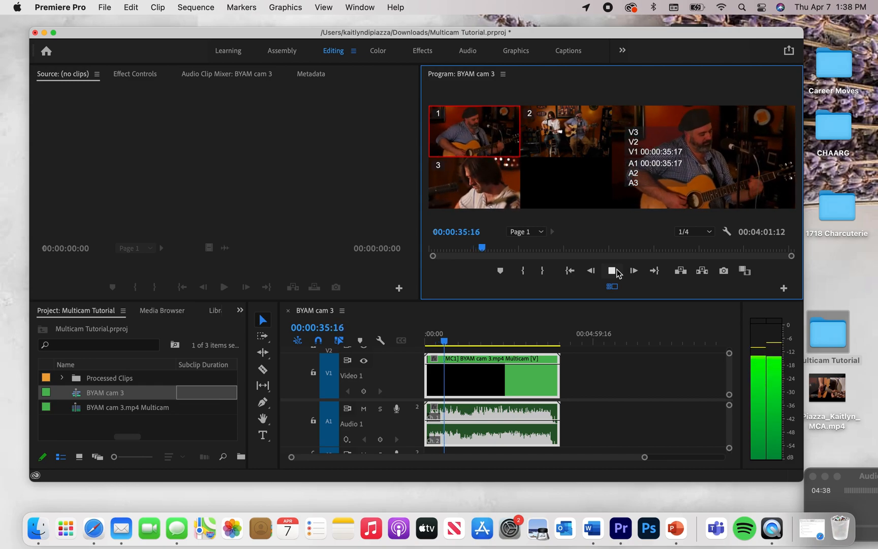
{"action": "key", "text": "2"}
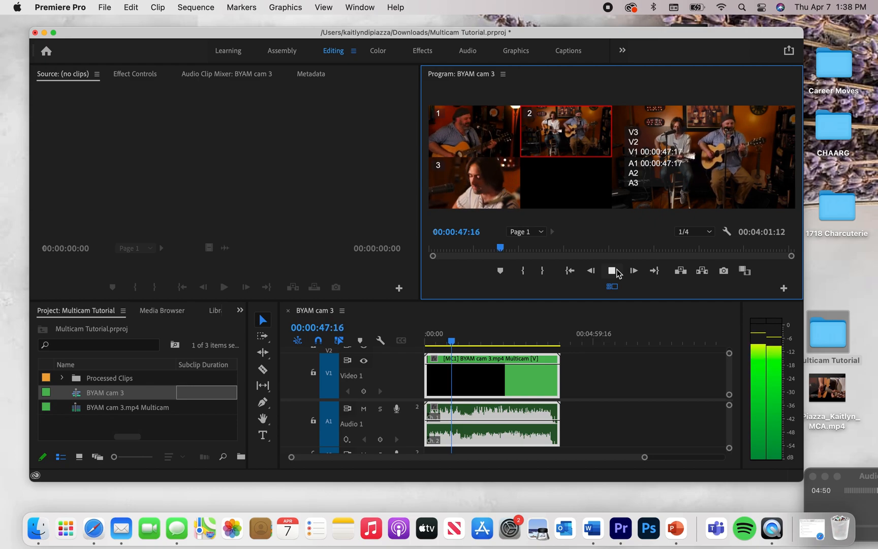
{"action": "key", "text": "1"}
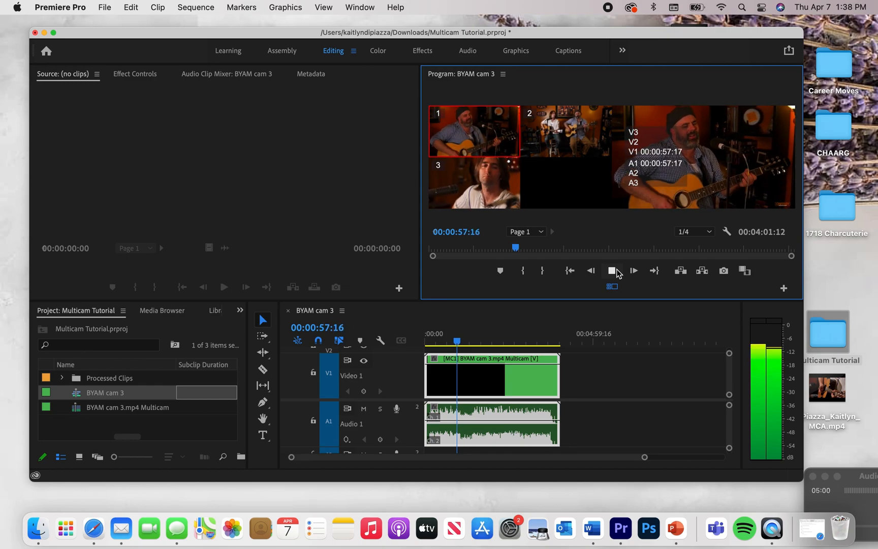
{"action": "key", "text": "2"}
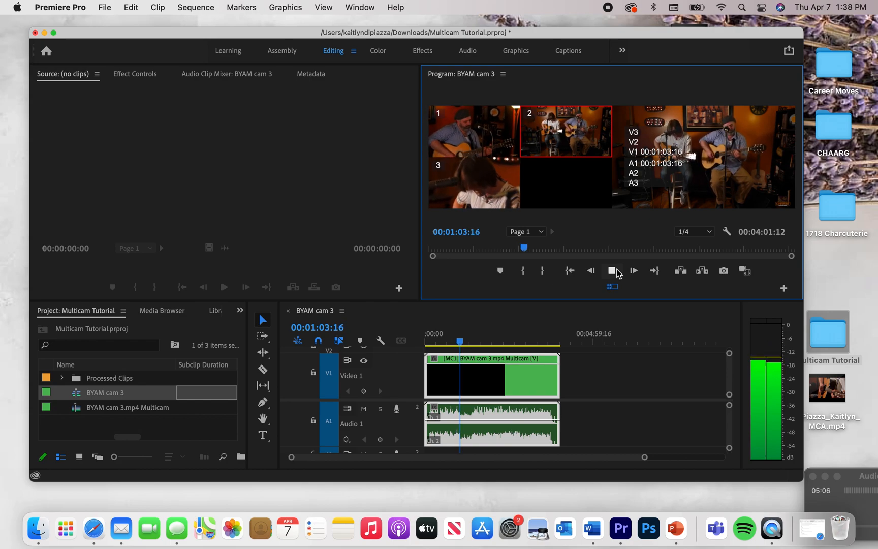
{"action": "key", "text": "3"}
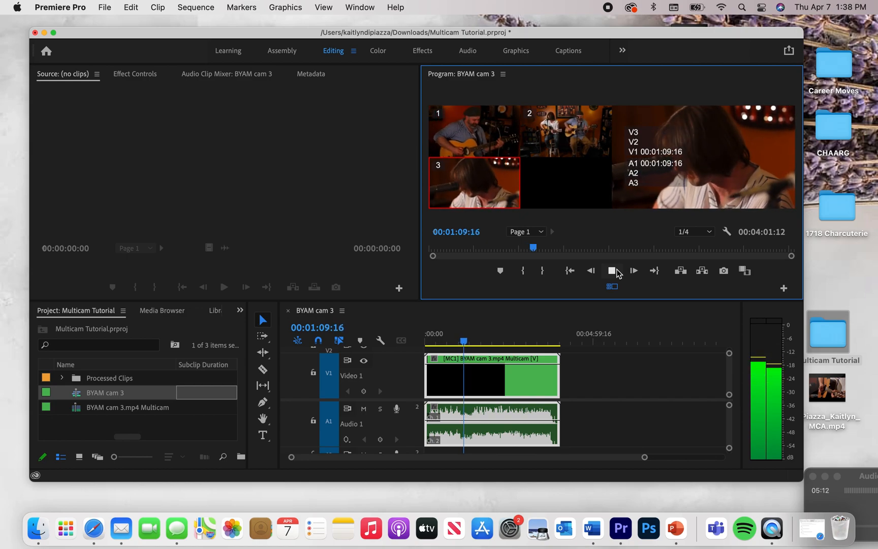
{"action": "key", "text": "1"}
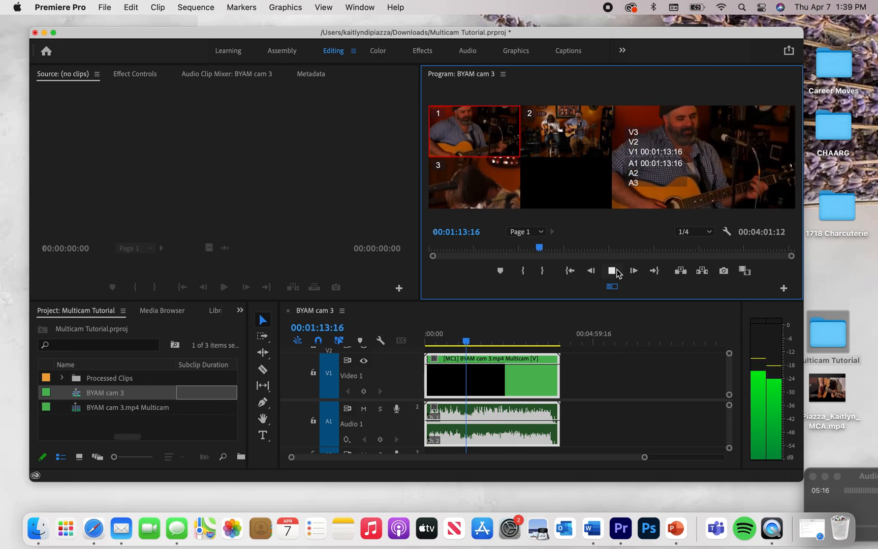
{"action": "key", "text": "2"}
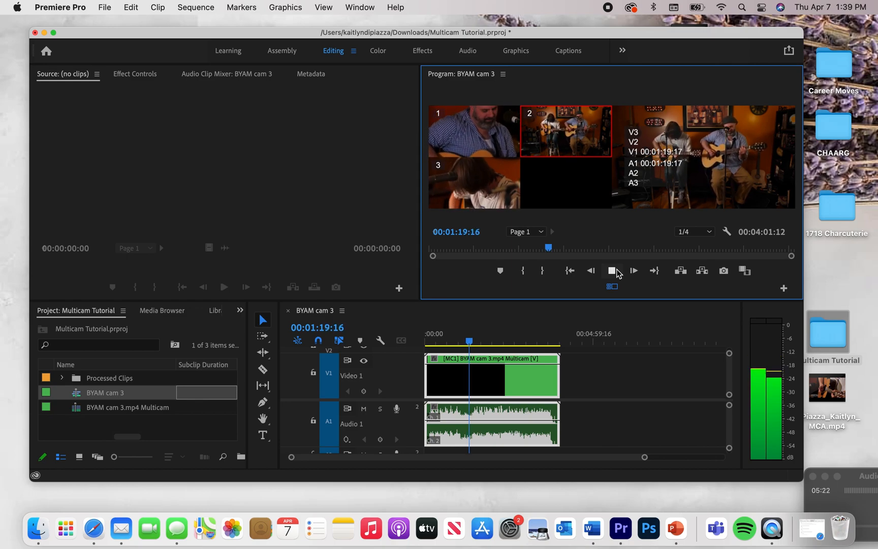
{"action": "left_click", "coordinate": [614, 270]}
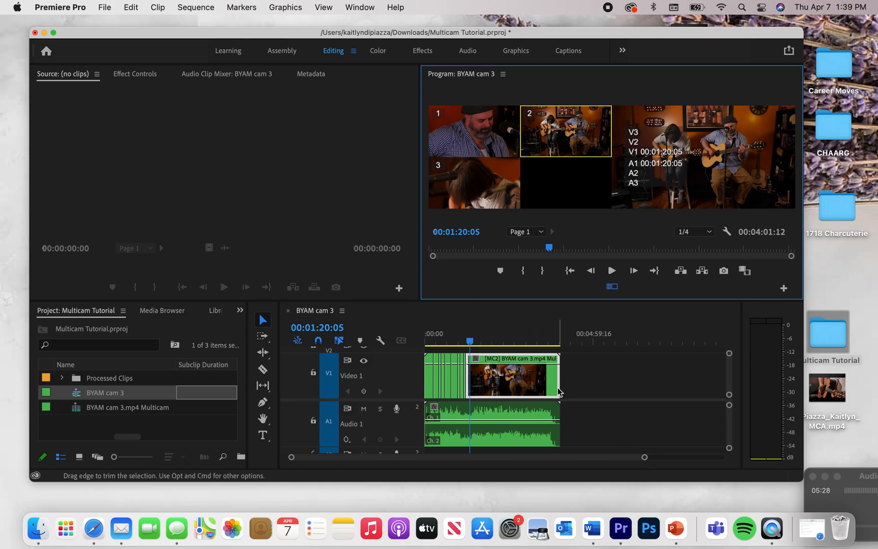
Return the playhead to the start and switch the program monitor back to the single full-frame view.
{"action": "left_click_drag", "start_coordinate": [469, 341], "coordinate": [398, 346]}
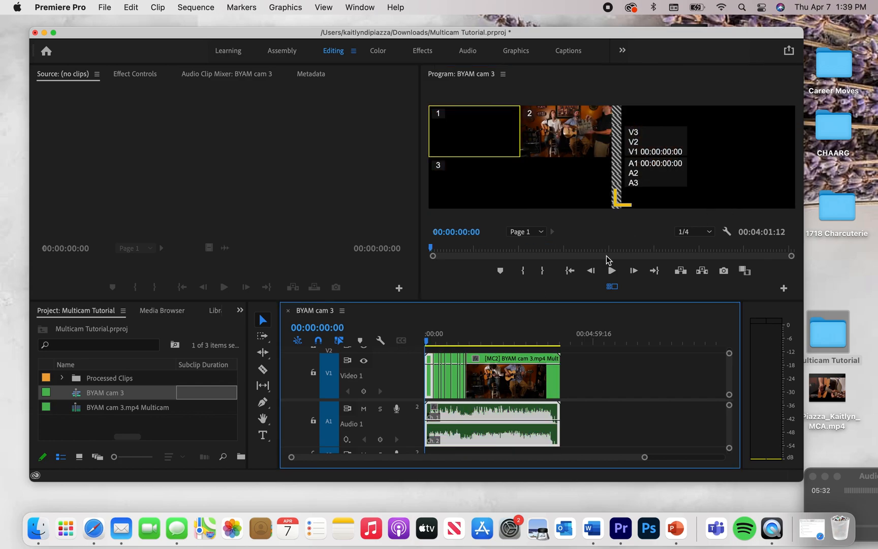
{"action": "left_click", "coordinate": [642, 452]}
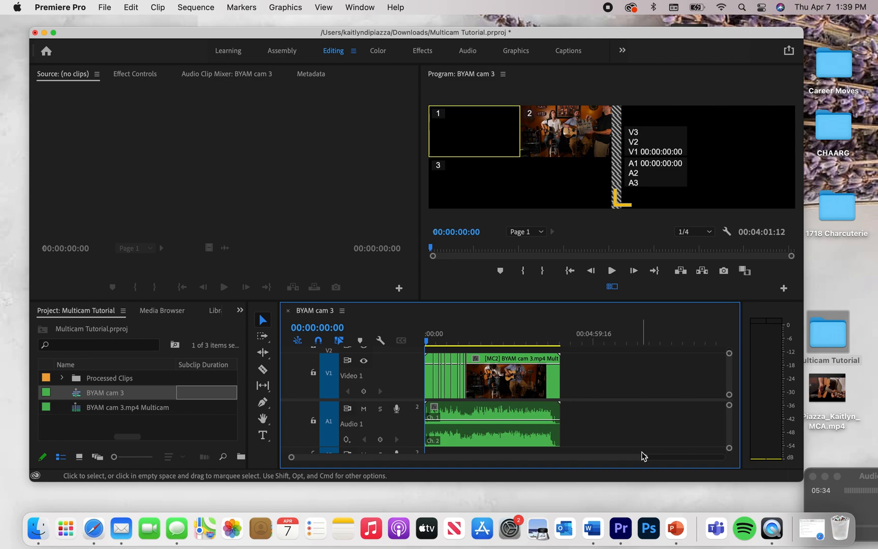
{"action": "left_click", "coordinate": [611, 288]}
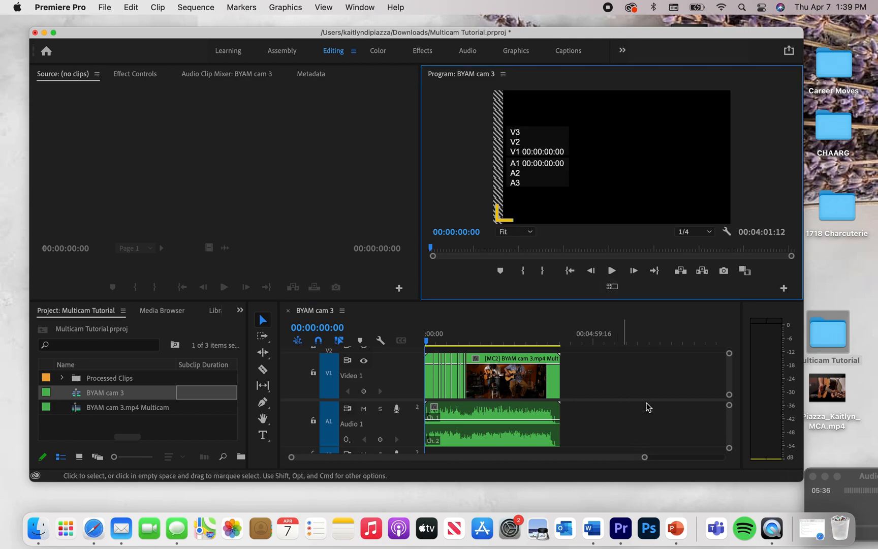
Play back the switched sequence to review the new angle cuts in the timeline.
{"action": "left_click_drag", "start_coordinate": [643, 458], "coordinate": [495, 464]}
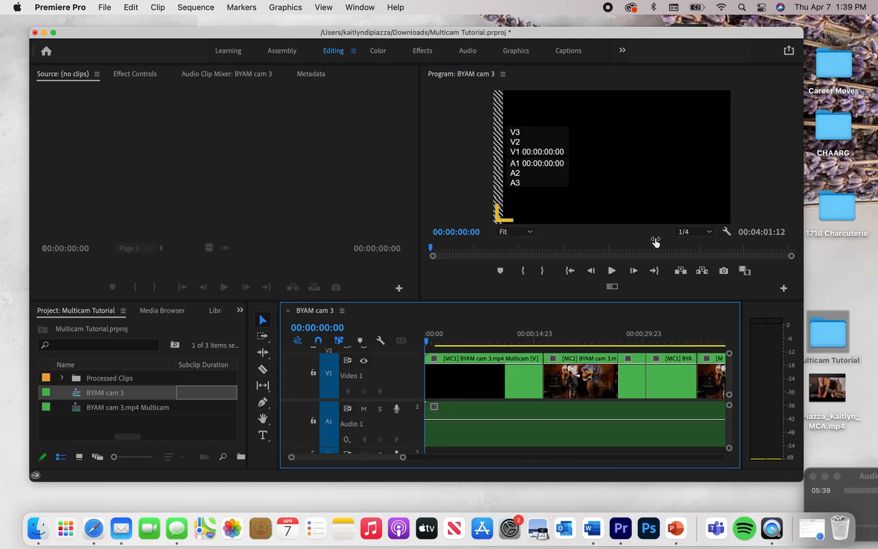
{"action": "left_click", "coordinate": [612, 272]}
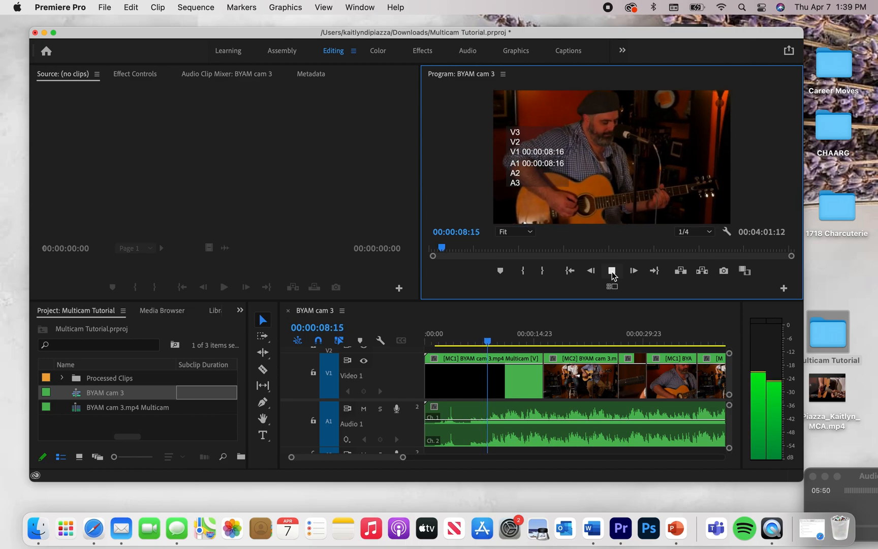
{"action": "scroll", "coordinate": [534, 411], "scroll_direction": "right", "scroll_amount": 1}
{"action": "scroll", "coordinate": [533, 412], "scroll_direction": "right", "scroll_amount": 1}
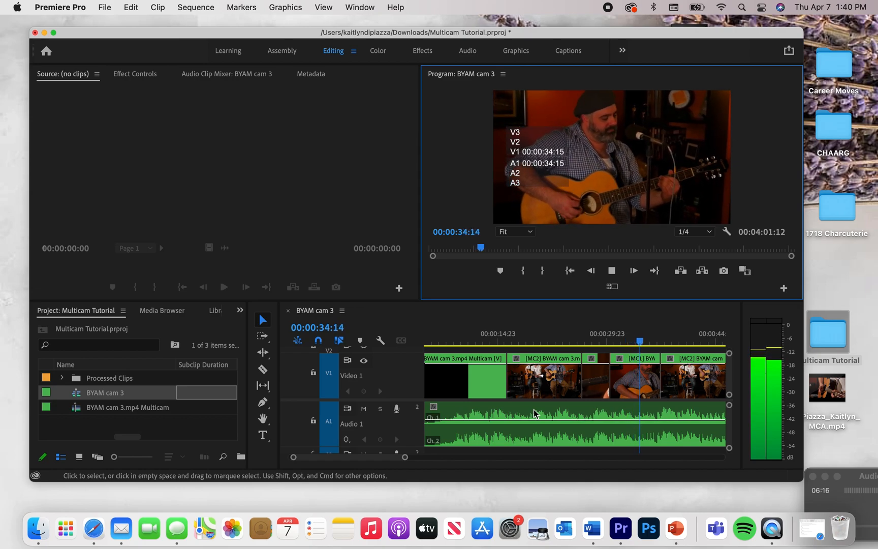
{"action": "left_click", "coordinate": [612, 270]}
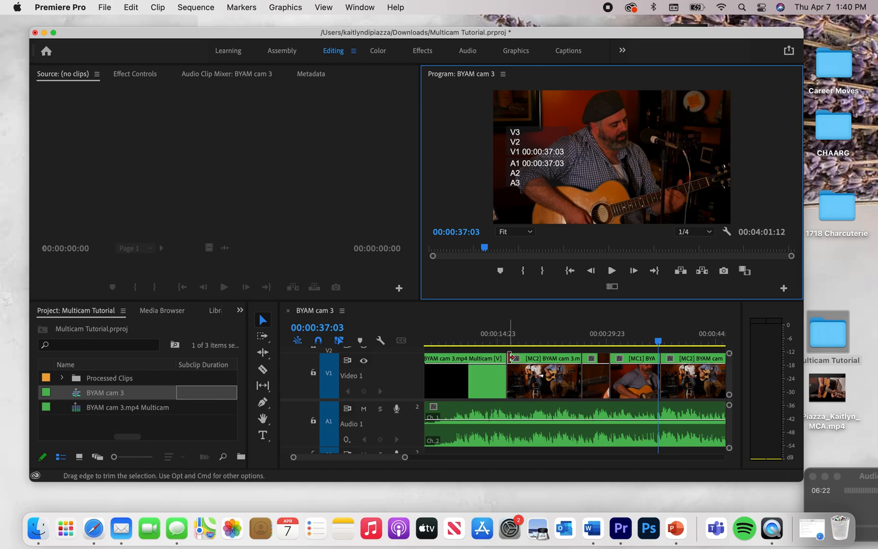
Move the playhead to about 00:00:36:21 and turn the multi-camera view back on.
{"action": "mouse_move", "coordinate": [509, 335]}
{"action": "left_mouse_down"}
{"action": "mouse_move", "coordinate": [488, 337]}
{"action": "mouse_move", "coordinate": [504, 337]}
{"action": "left_mouse_up"}
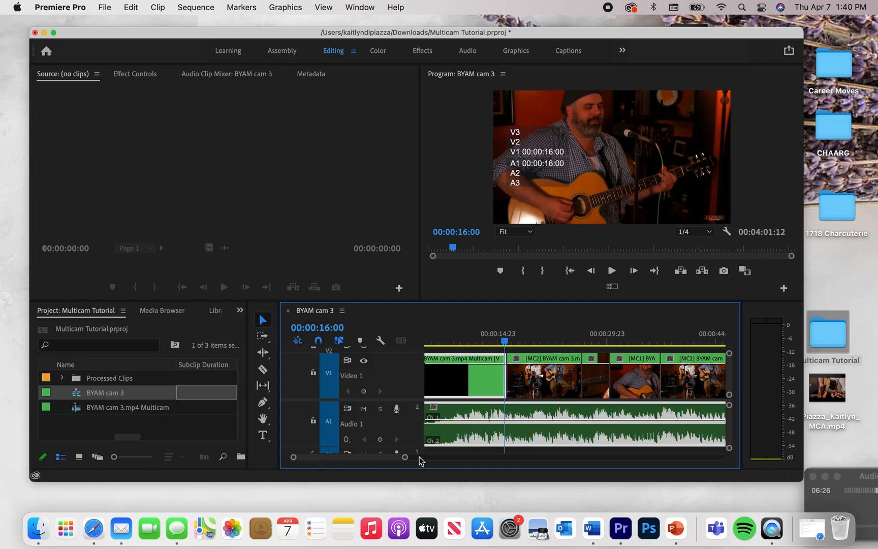
{"action": "left_click_drag", "start_coordinate": [407, 459], "coordinate": [445, 457]}
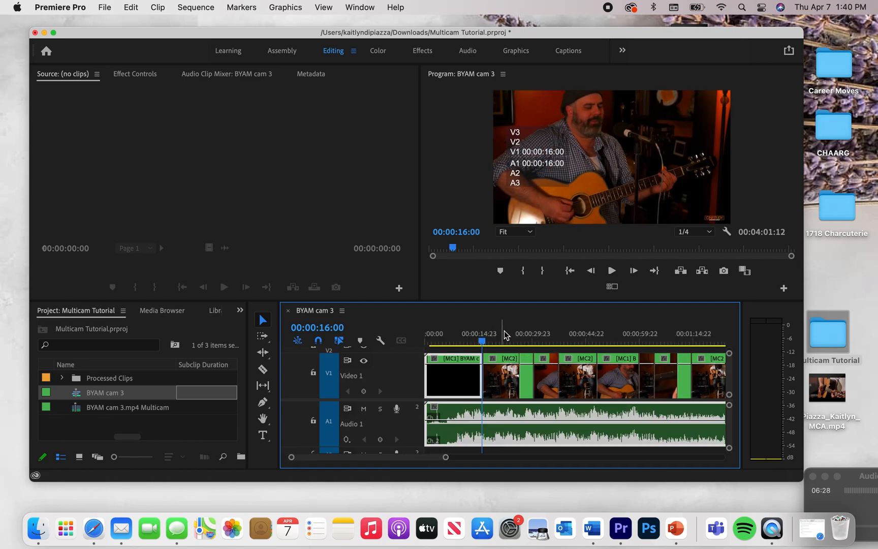
{"action": "left_click", "coordinate": [557, 335]}
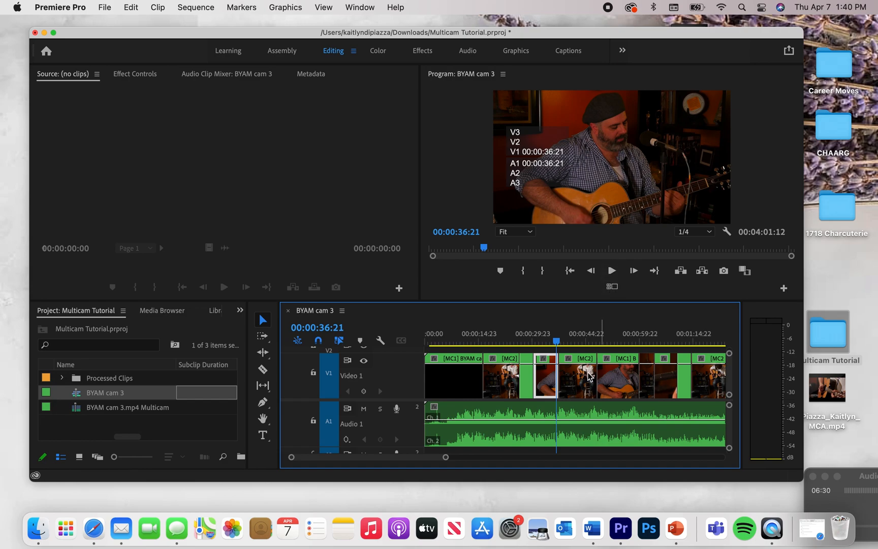
{"action": "left_click", "coordinate": [611, 286]}
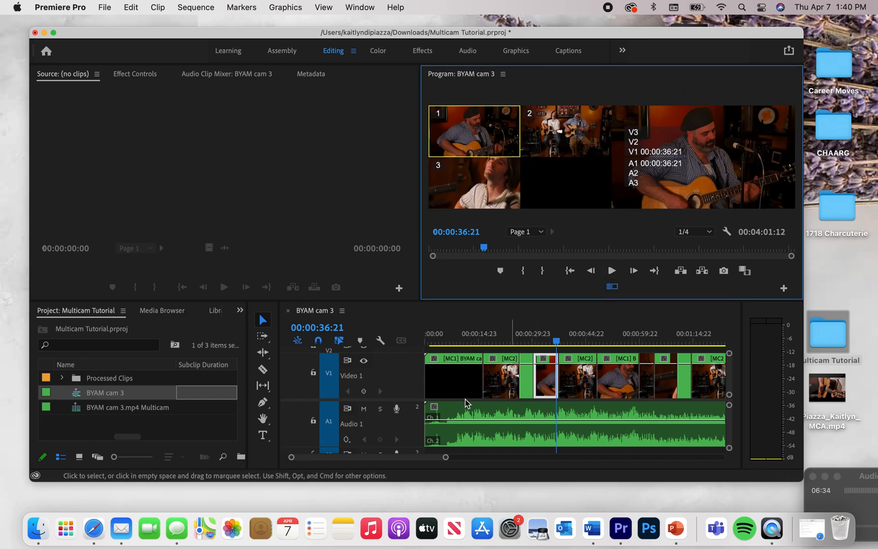
Zoom the timeline out to show the whole edited sequence and bring the playhead back near the start.
{"action": "left_click", "coordinate": [445, 457]}
{"action": "left_click_drag", "start_coordinate": [445, 459], "coordinate": [489, 462]}
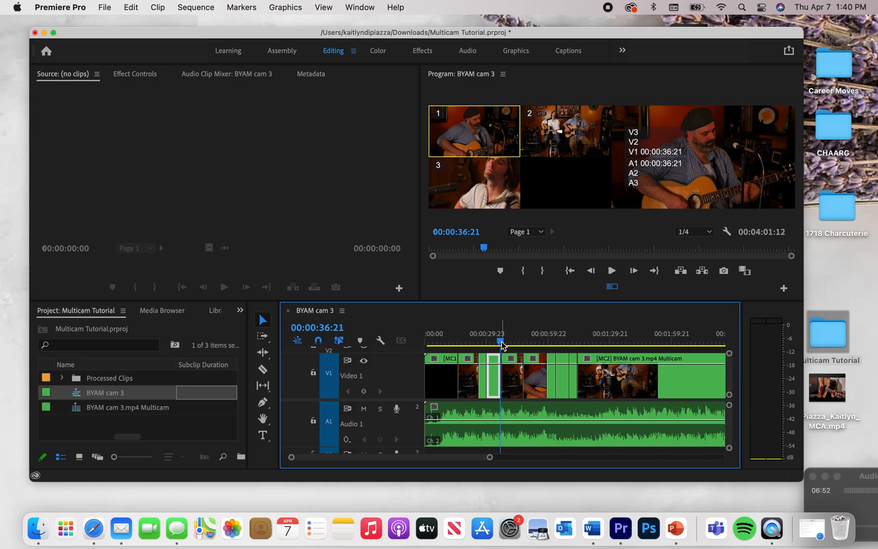
{"action": "left_click_drag", "start_coordinate": [501, 345], "coordinate": [418, 345]}
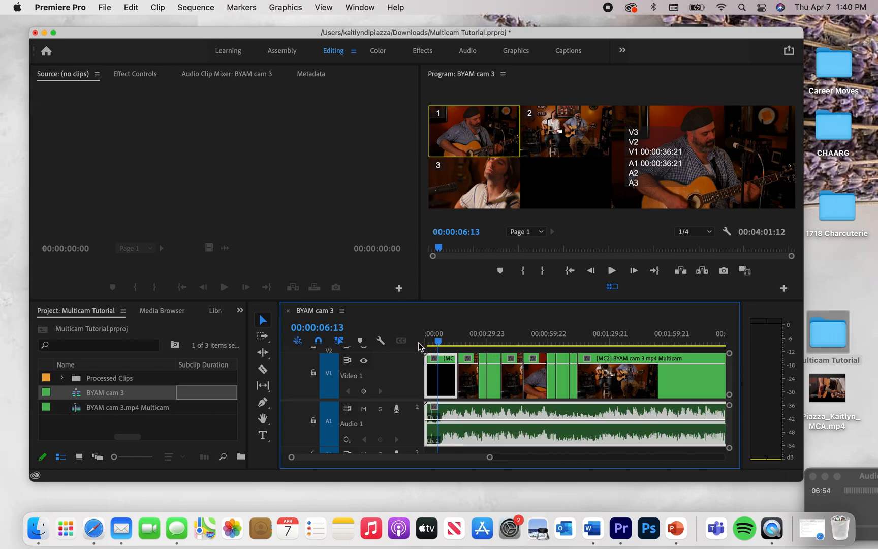